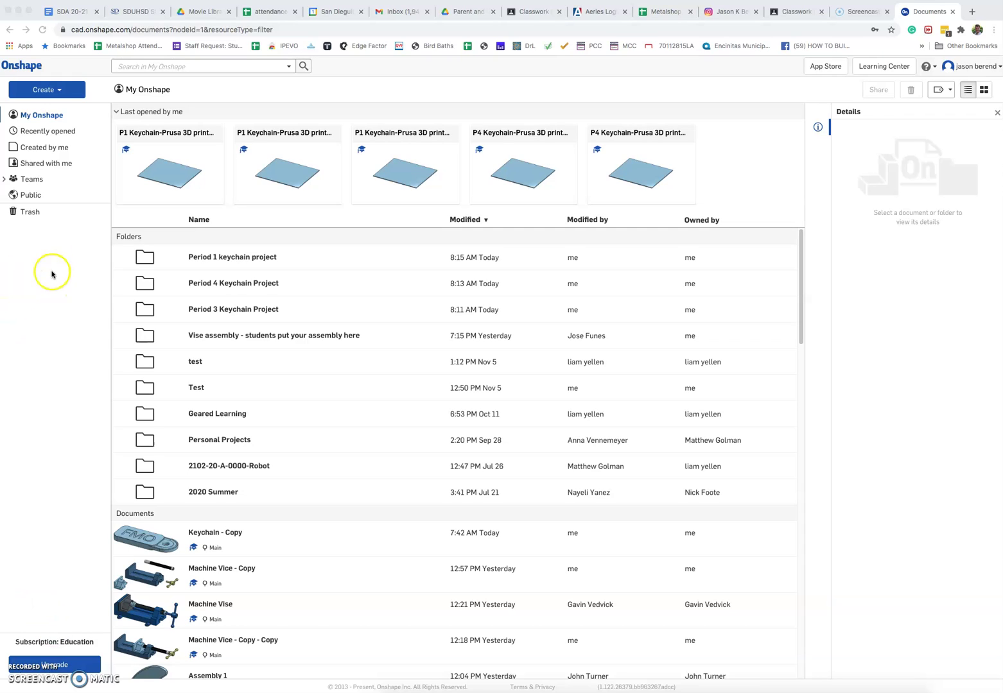
# Step: Open the "P1 Keychain-Prusa 3D printer build plate #1" document from the Period 1, Term 1, 2020 team's "Period 1 keychain project" folder
pyautogui.click(5, 181)
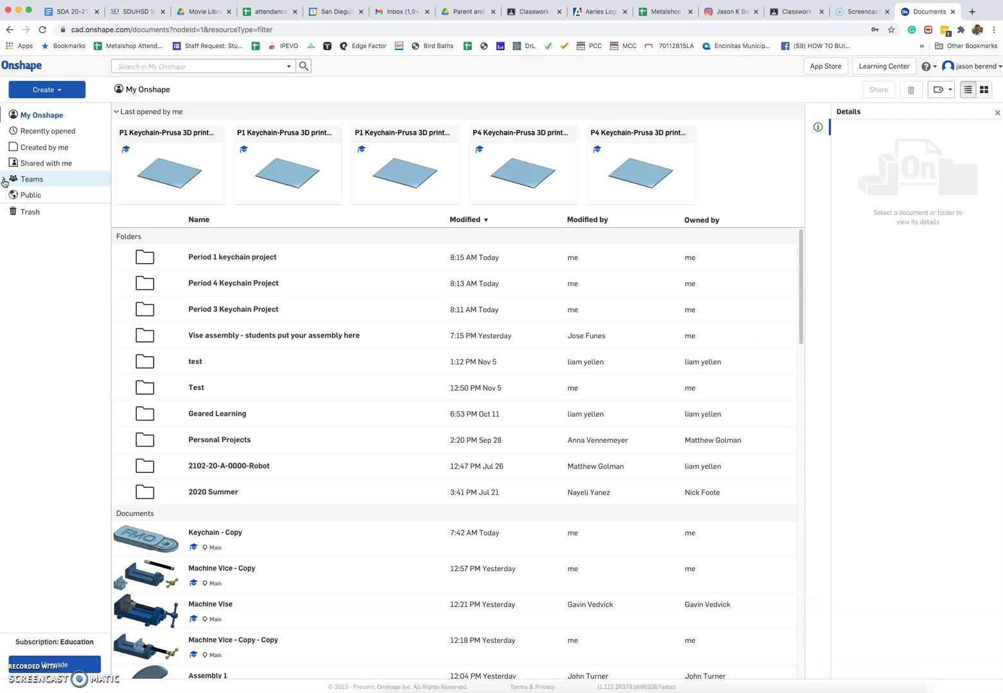
pyautogui.click(4, 180)
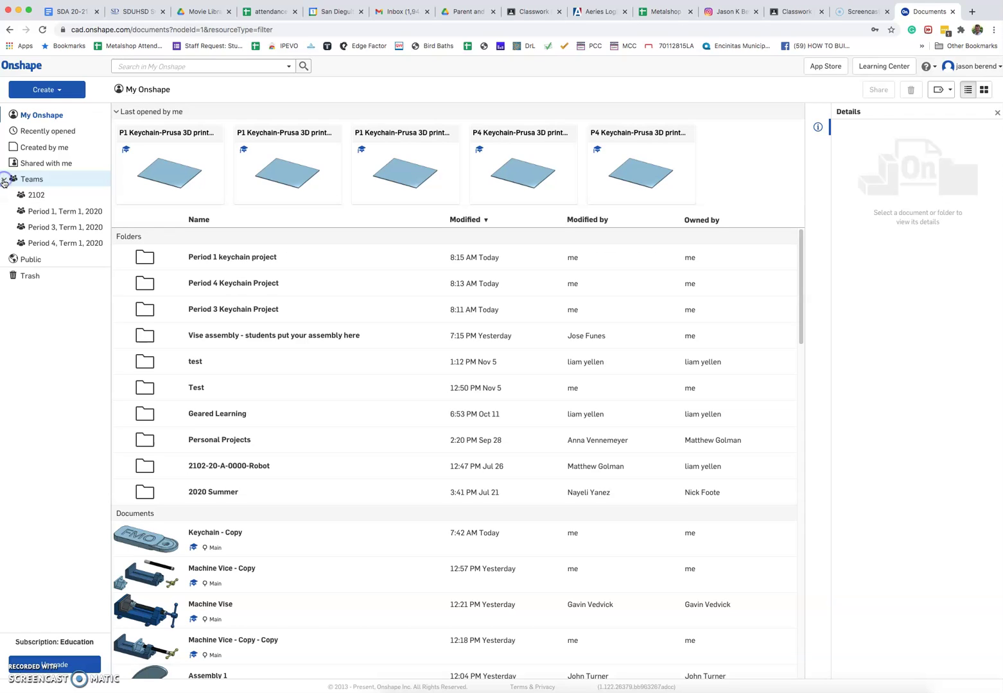
pyautogui.click(50, 212)
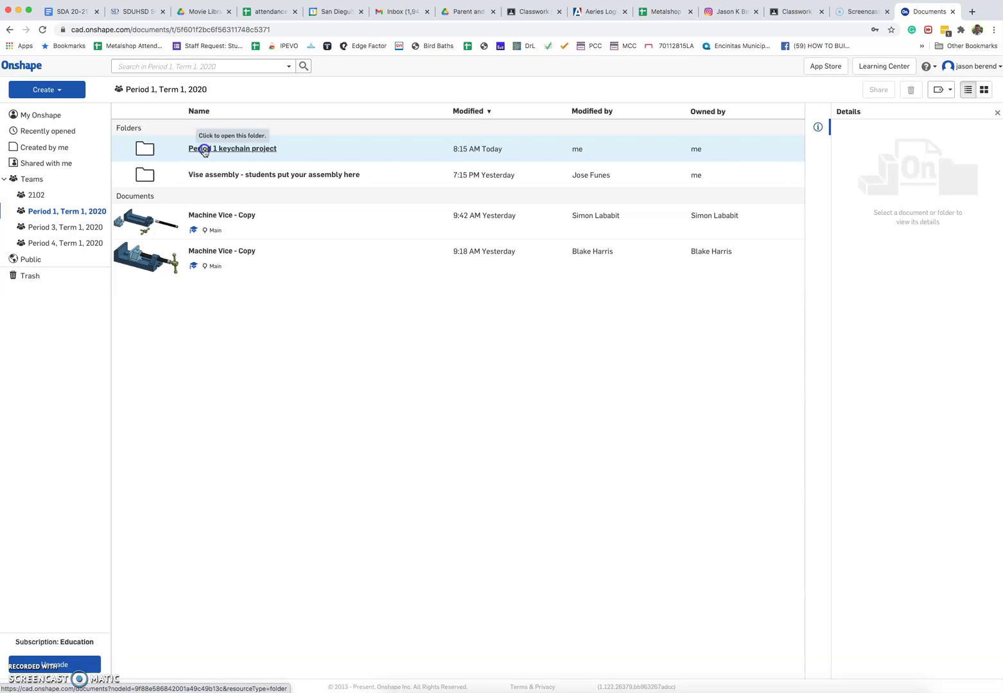
pyautogui.click(205, 149)
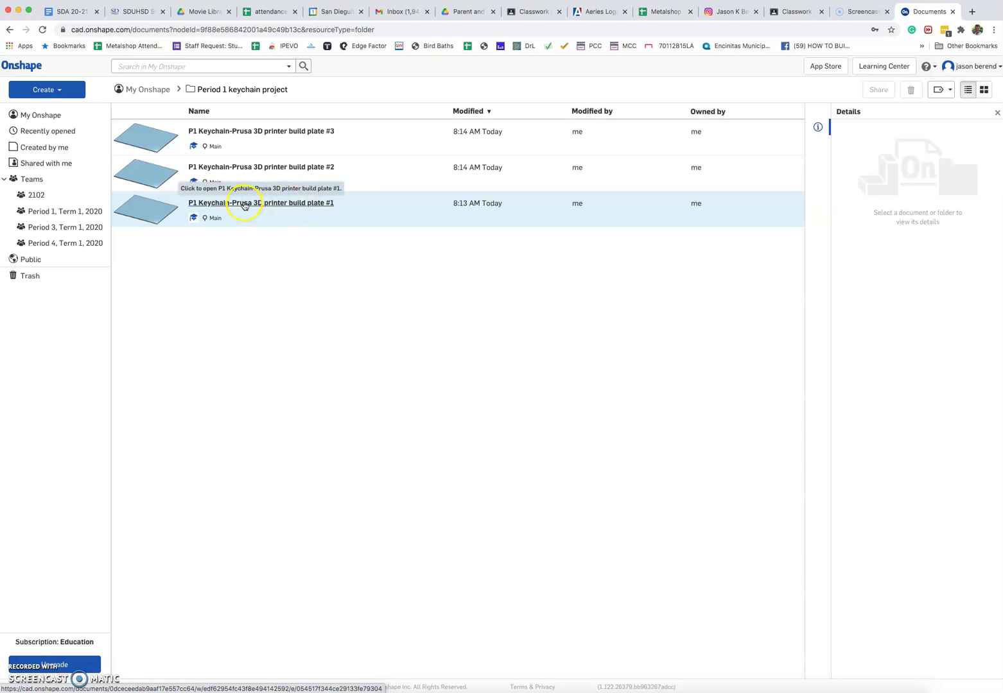
pyautogui.click(244, 204)
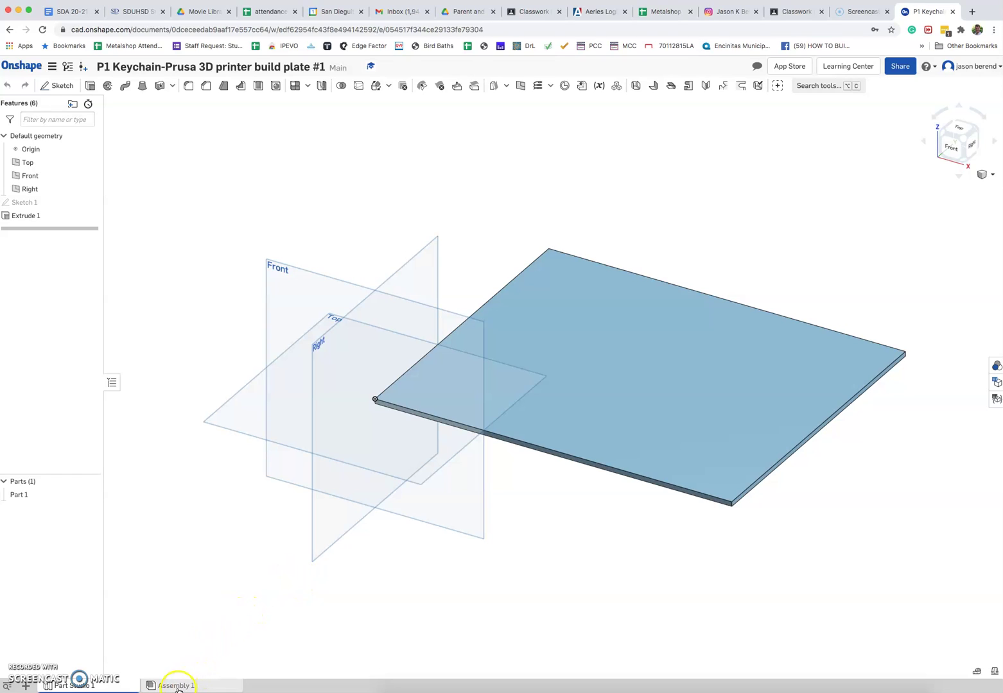
# Step: Open Assembly 1 of the build plate document
pyautogui.moveTo(178, 689)
pyautogui.moveTo(105, 687)
pyautogui.click(164, 687)
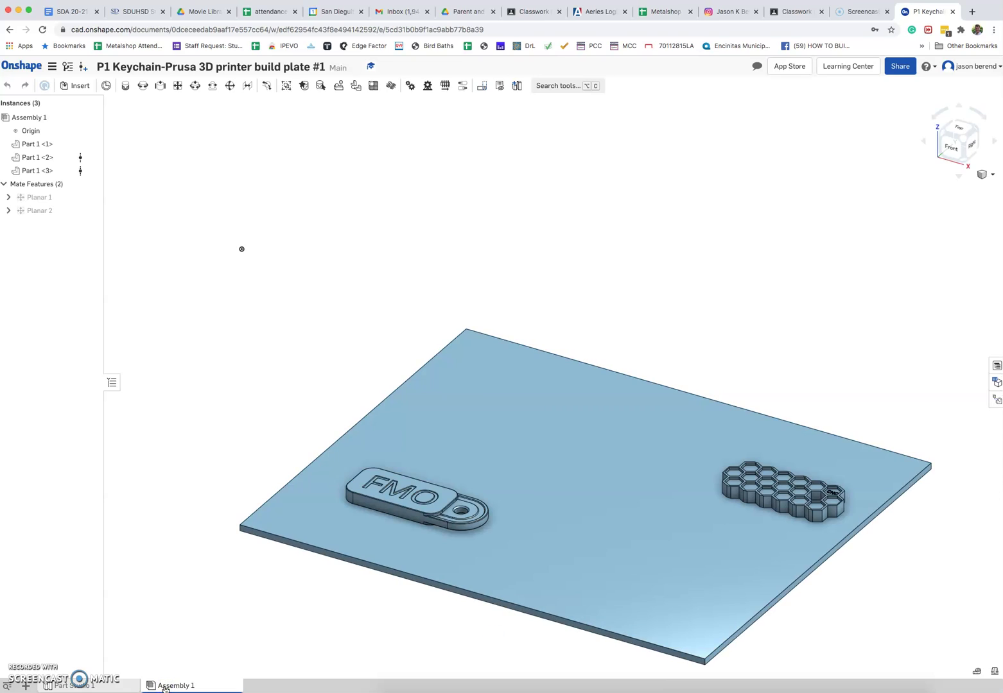
pyautogui.click(550, 588)
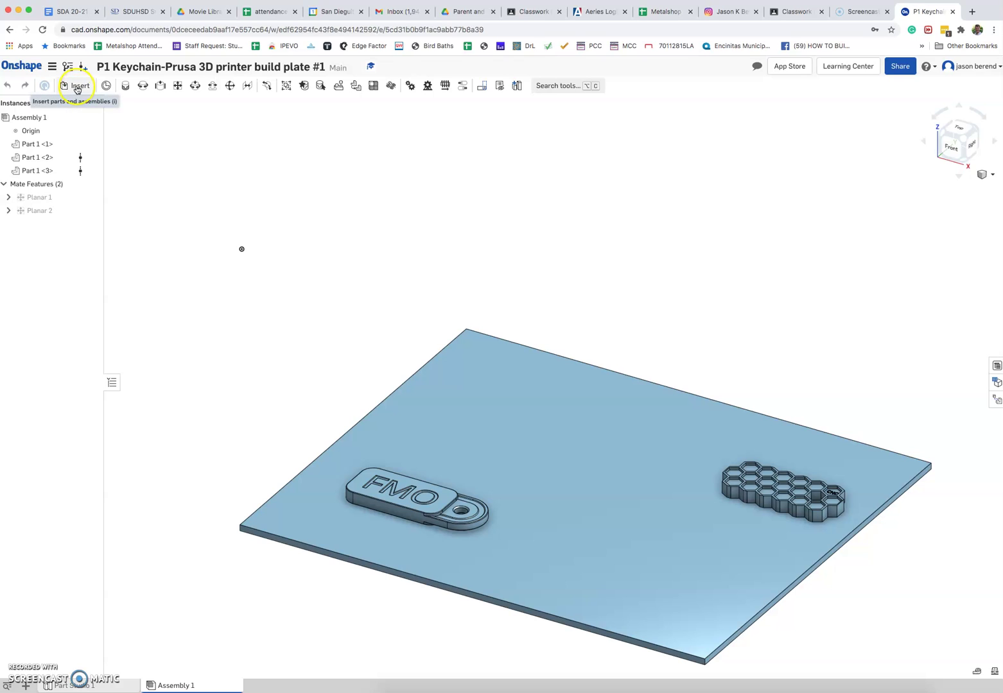
# Step: Start inserting a part into the assembly and browse other documents in My Onshape
pyautogui.click(76, 87)
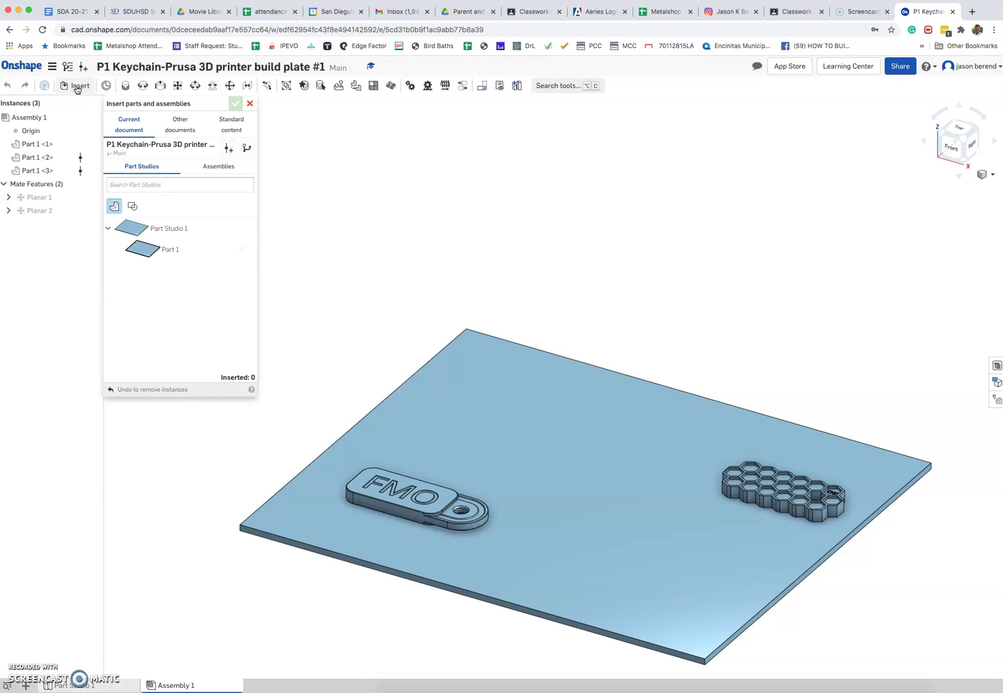
pyautogui.click(177, 123)
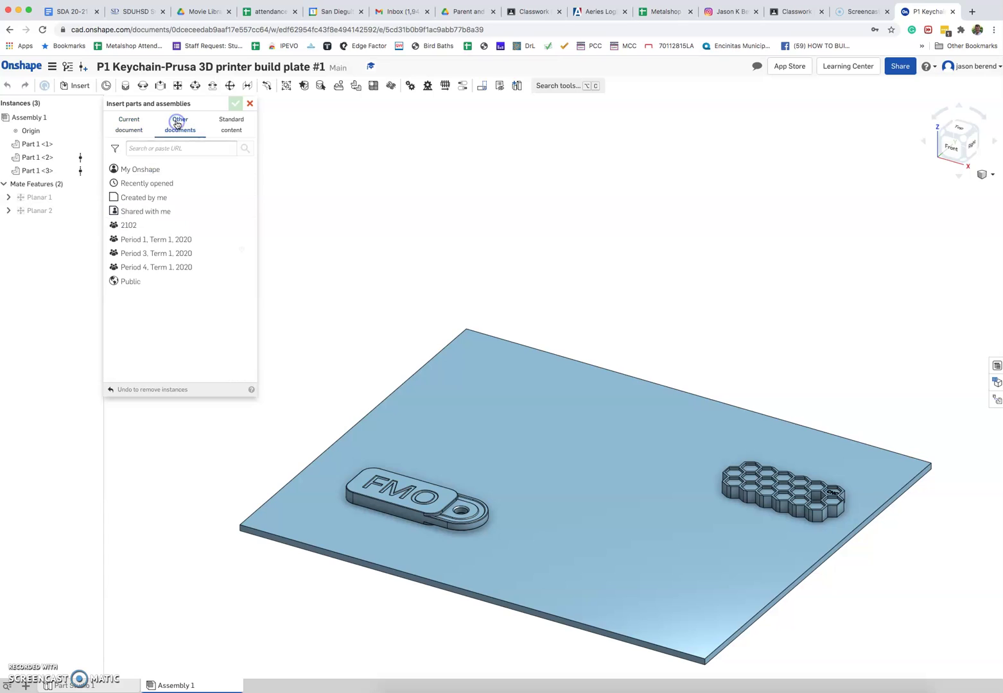
pyautogui.click(142, 170)
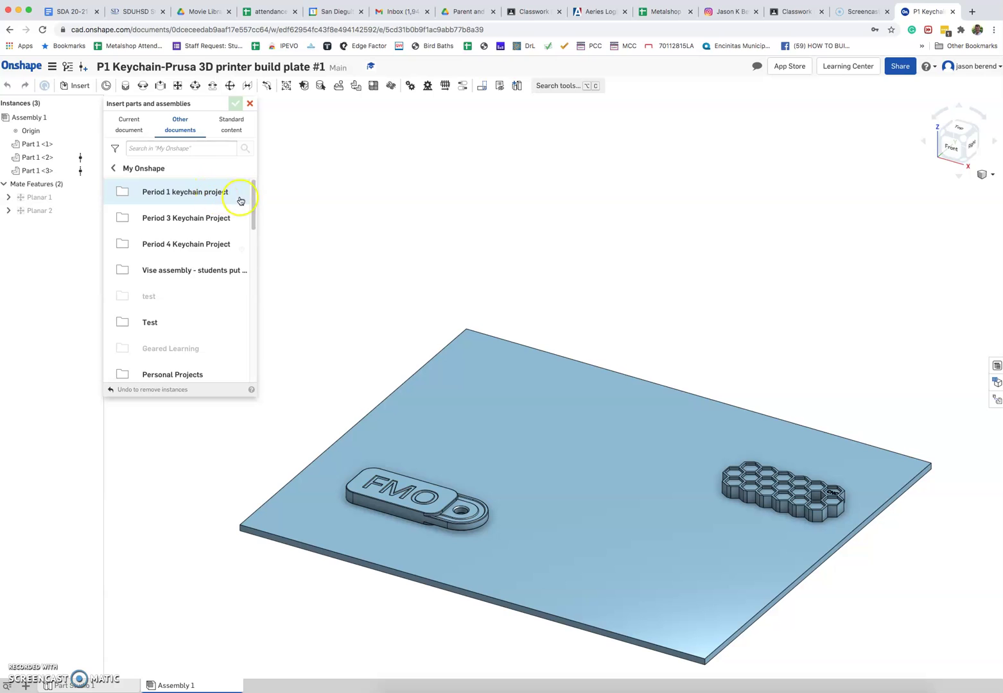
pyautogui.moveTo(251, 201); pyautogui.dragTo(237, 451)
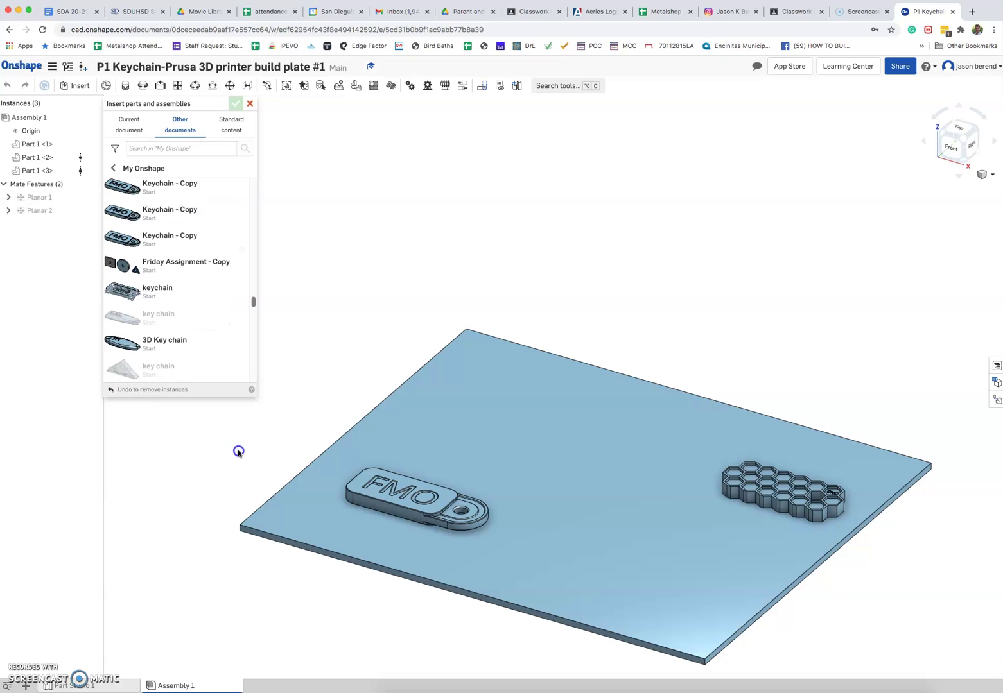
pyautogui.click(158, 340)
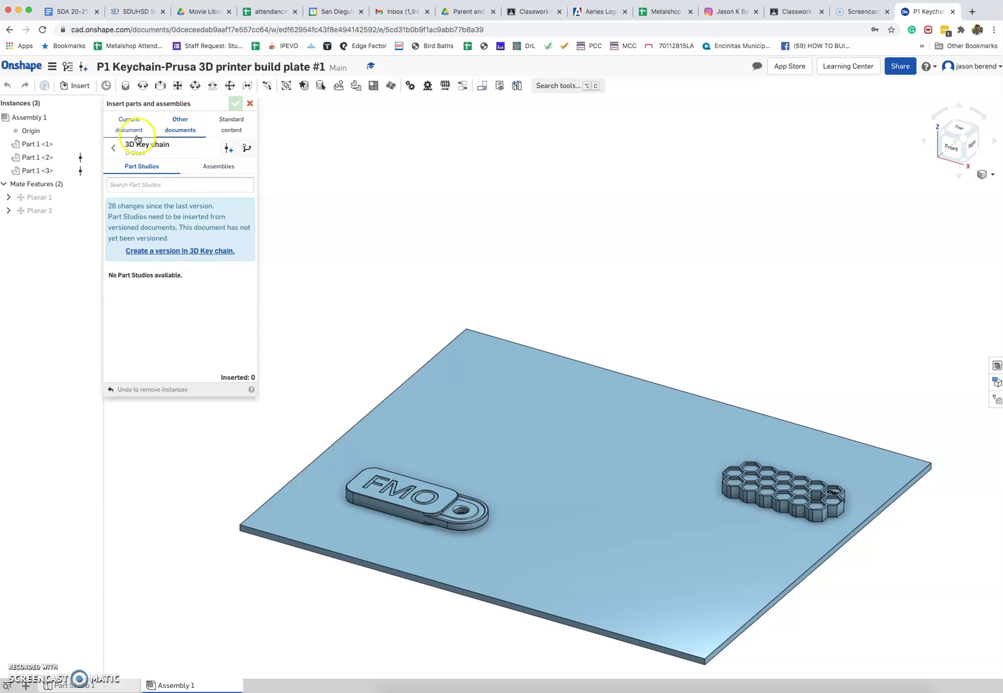
pyautogui.click(115, 151)
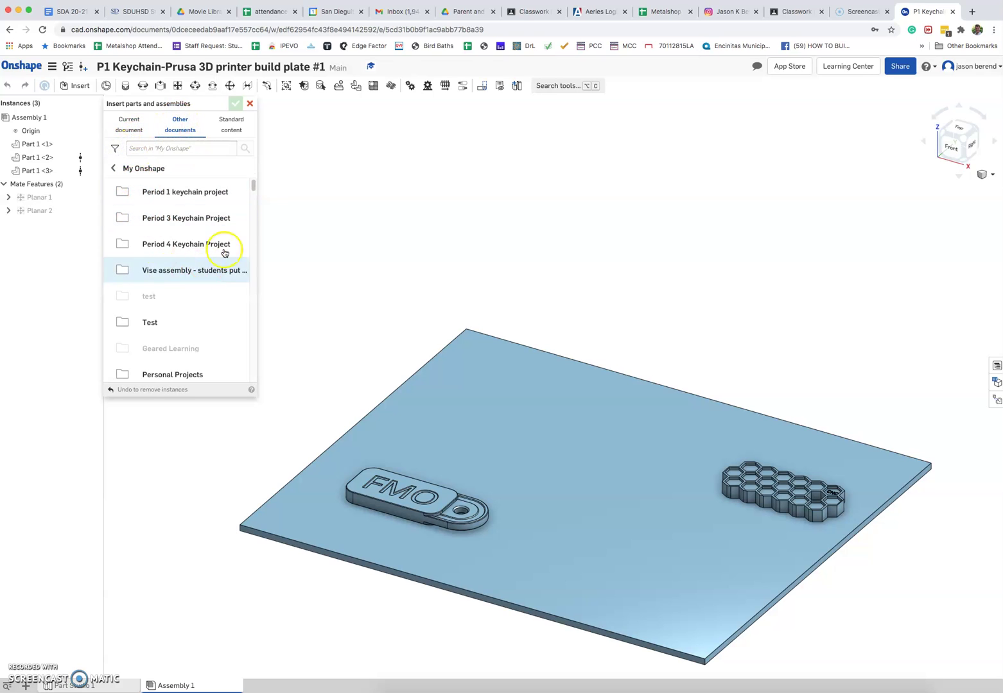
# Step: Insert the honeycomb keychain's Part Studio 1 from the "Keychain - Copy" document into the assembly, placing it between the two existing keychains
pyautogui.moveTo(253, 179); pyautogui.dragTo(258, 293)
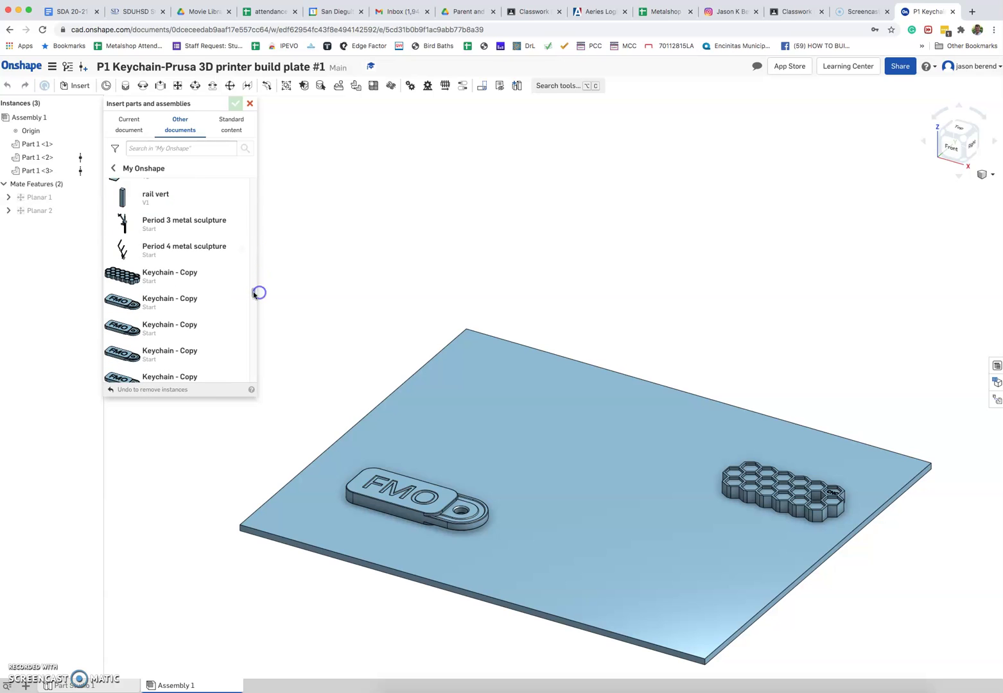
pyautogui.click(188, 276)
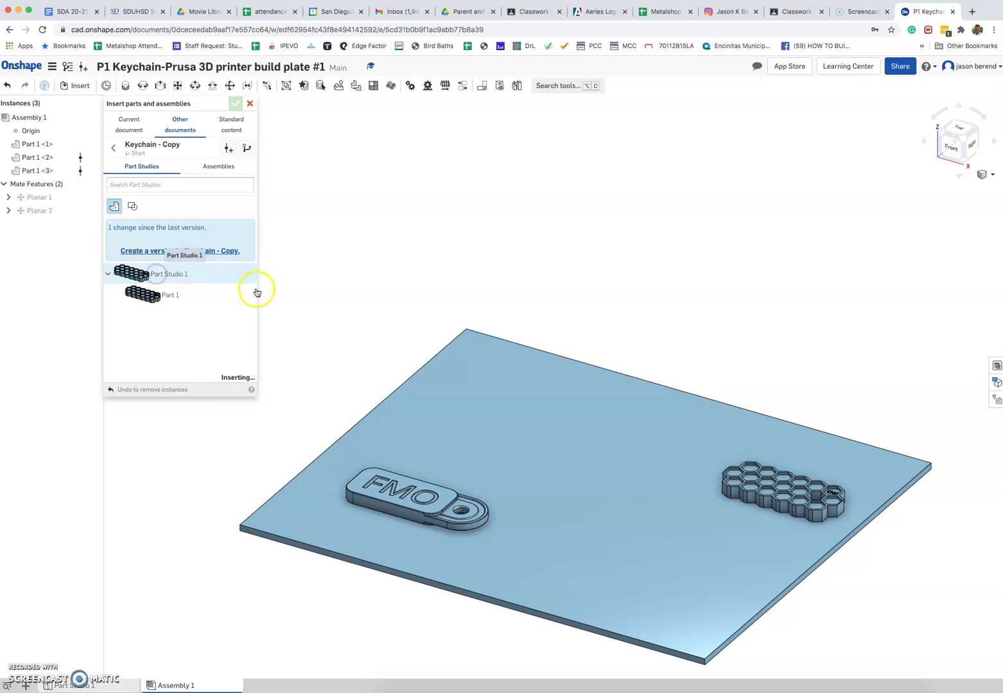
pyautogui.click(391, 359)
pyautogui.moveTo(405, 368); pyautogui.dragTo(579, 445)
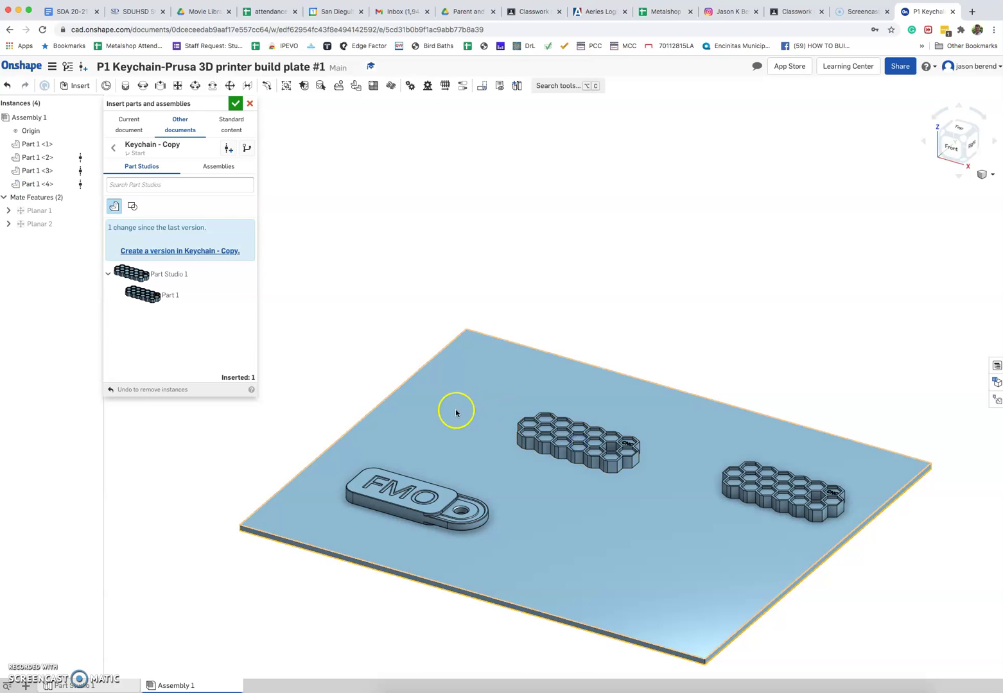
pyautogui.moveTo(560, 510); pyautogui.dragTo(559, 484, button='right')
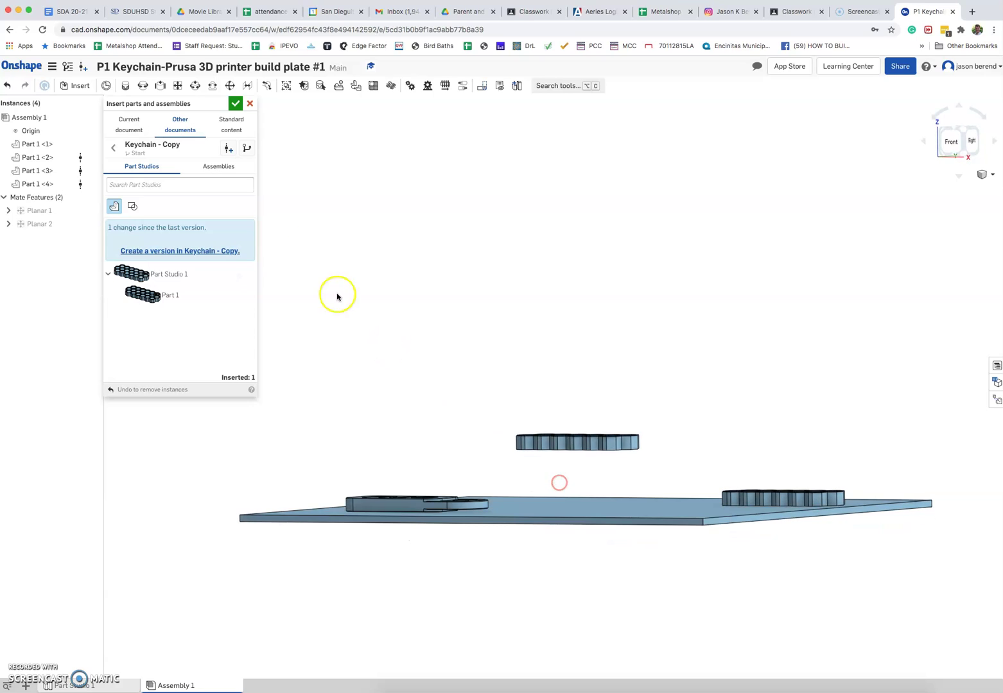
pyautogui.click(235, 103)
# Step: Add a planar mate between the new honeycomb keychain's bottom face and the build plate's top face
pyautogui.moveTo(495, 341); pyautogui.dragTo(492, 330, button='right')
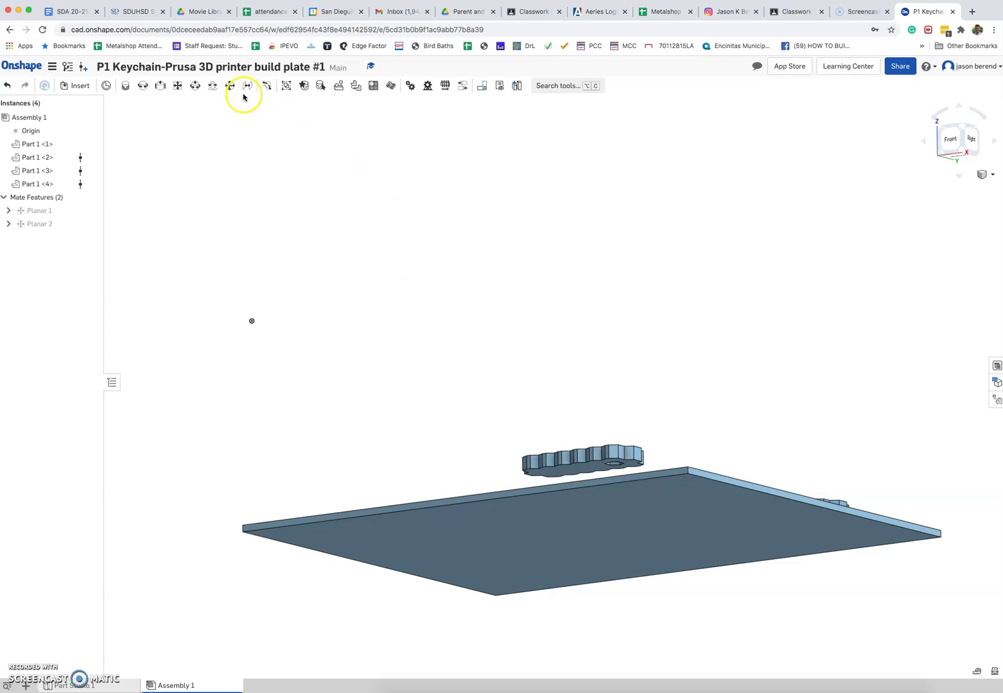
pyautogui.click(178, 87)
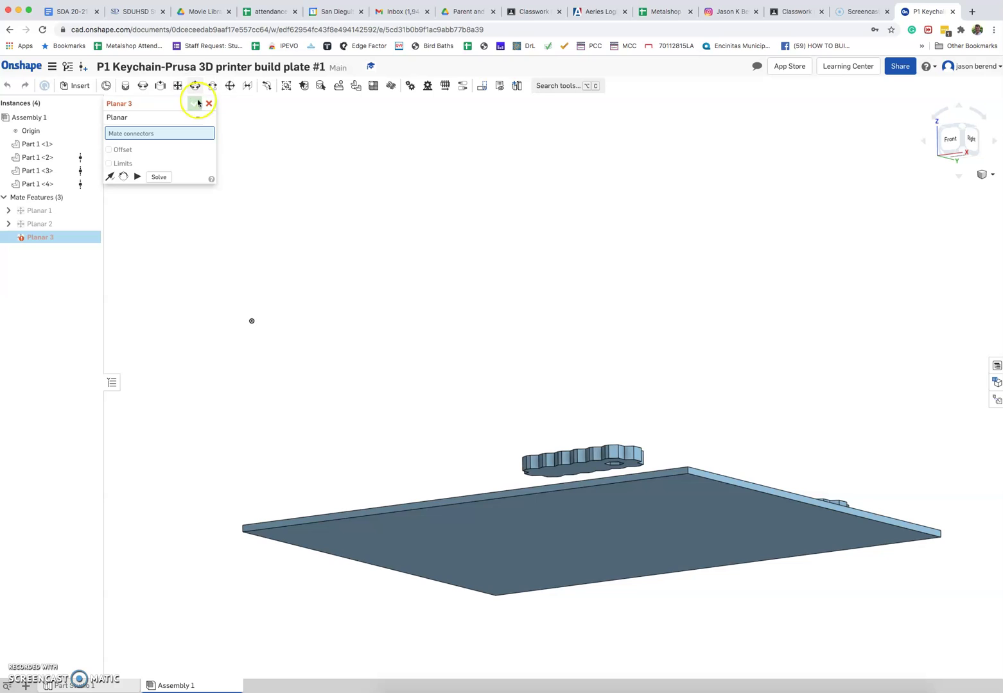
pyautogui.scroll(5, 581, 466)
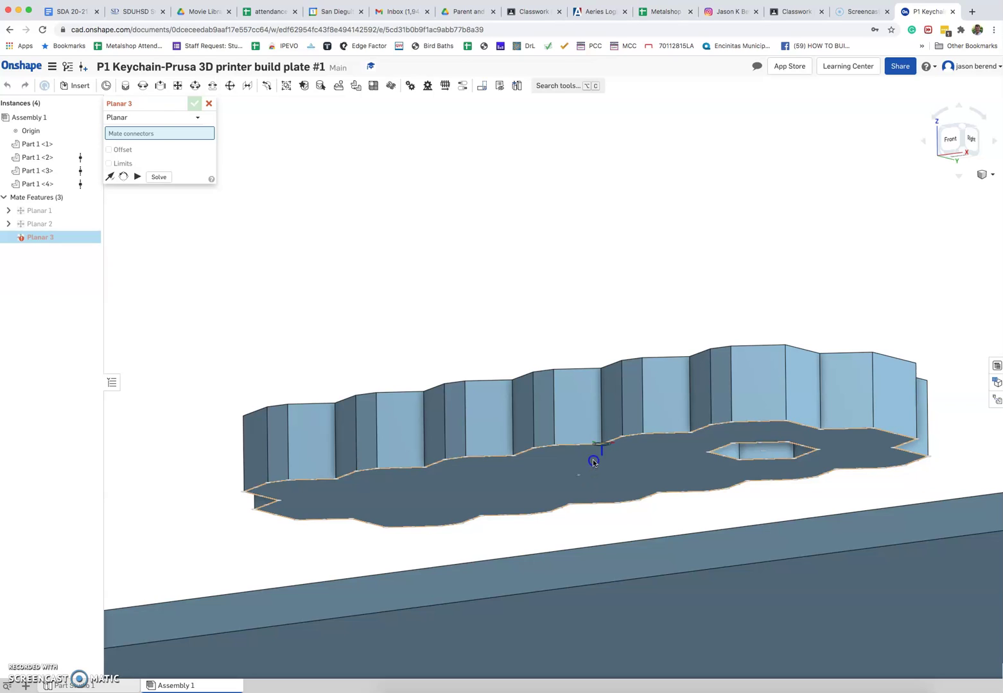
pyautogui.click(593, 460)
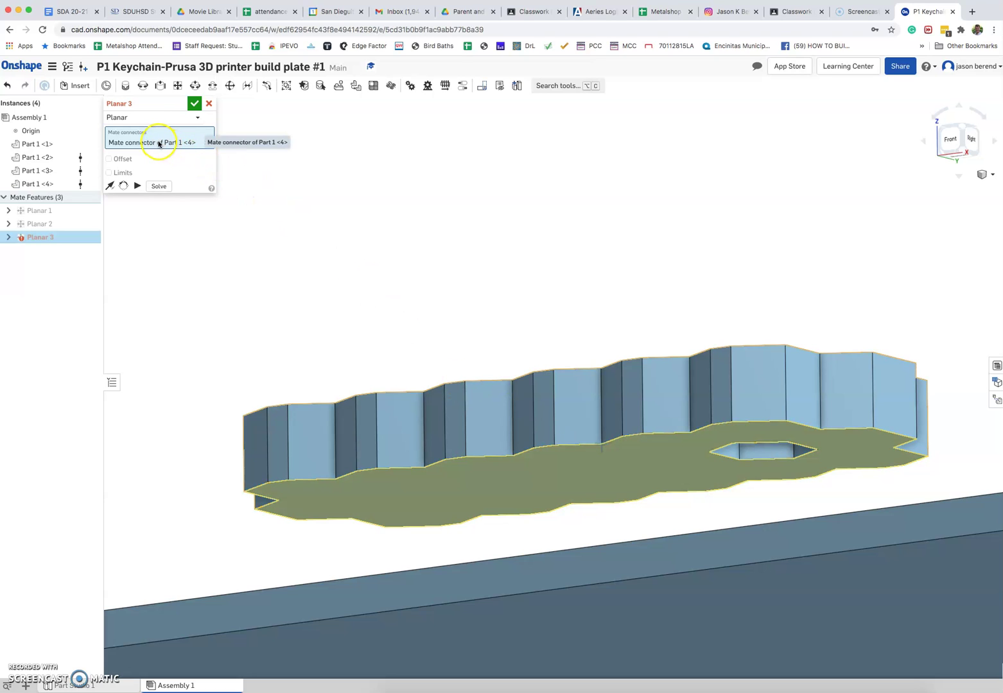
pyautogui.moveTo(356, 255); pyautogui.dragTo(360, 272, button='right')
pyautogui.scroll(-10, 363, 278)
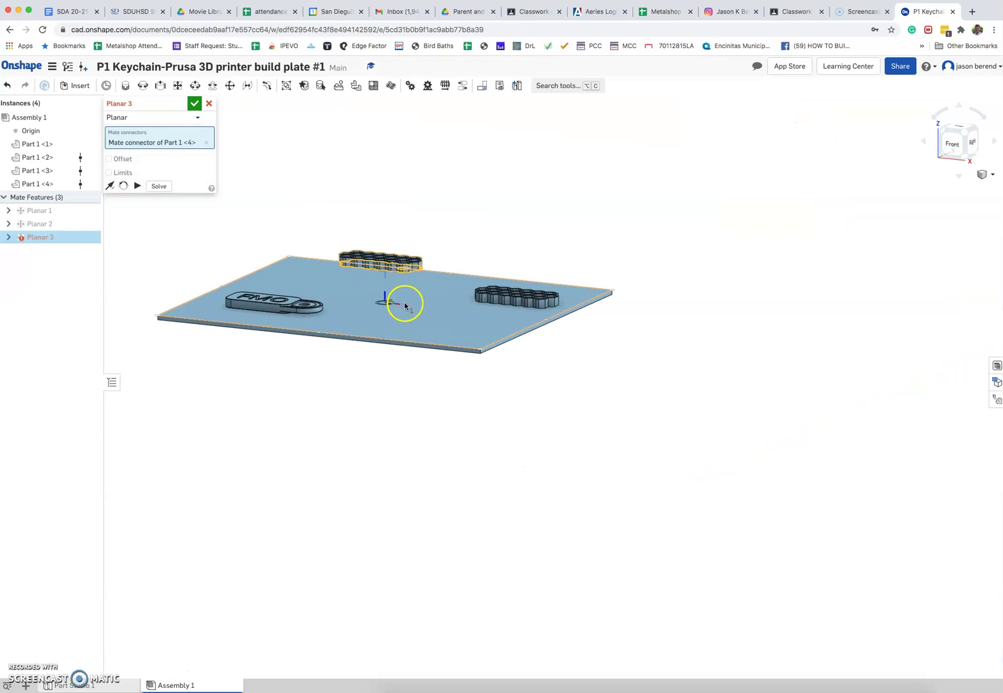
pyautogui.click(424, 329)
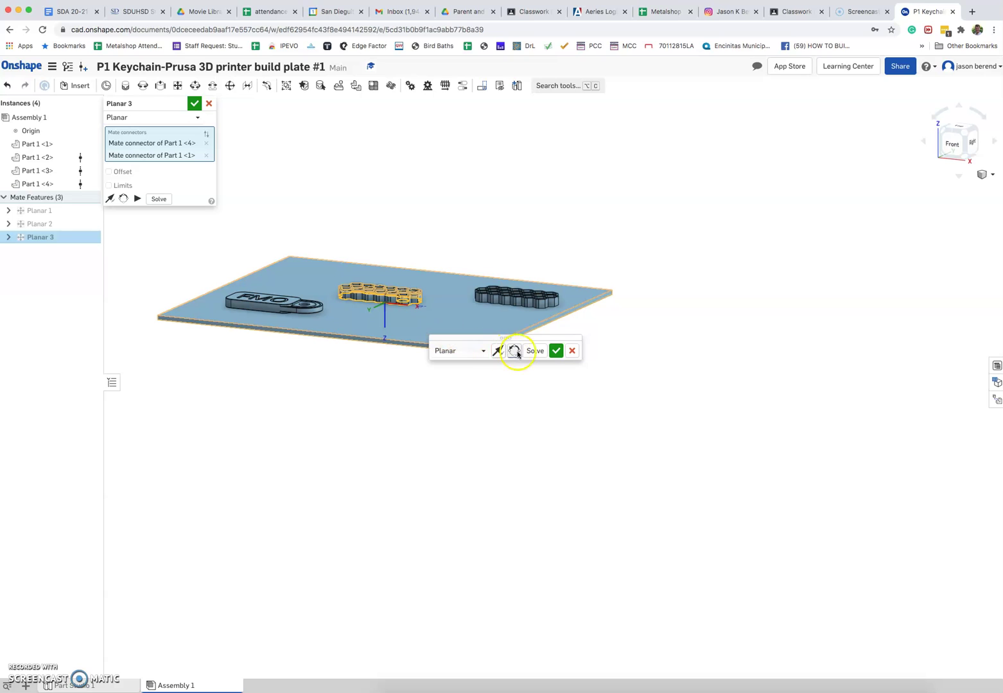
pyautogui.click(555, 352)
# Step: Examine from the front how the keychains sit on the build plate, and cancel the extra empty planar mate
pyautogui.moveTo(394, 333); pyautogui.dragTo(395, 325, button='right')
pyautogui.scroll(2, 390, 326)
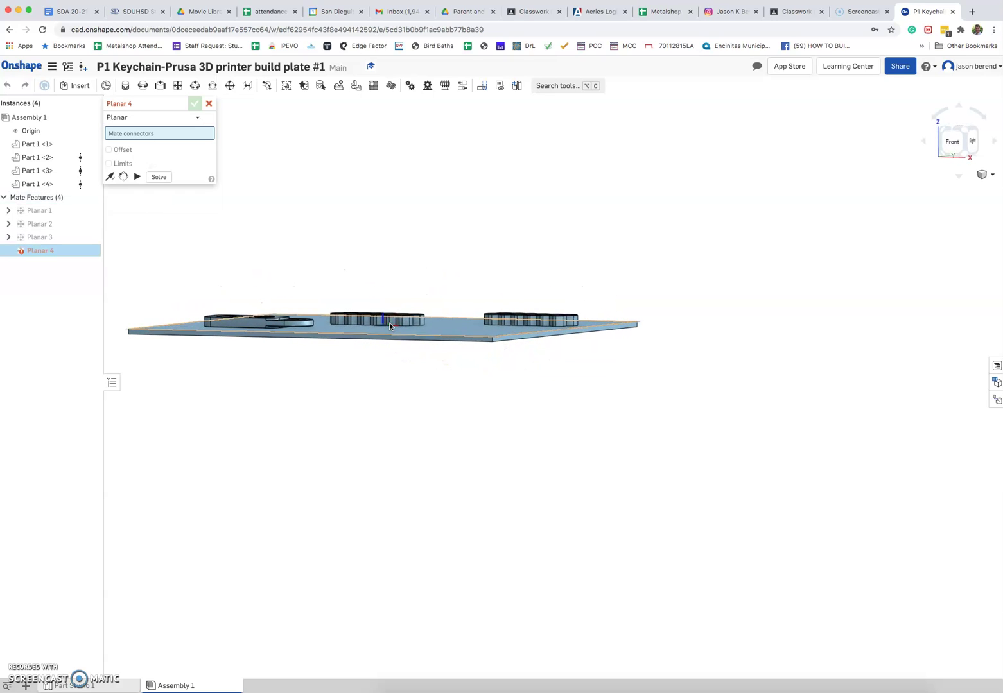
pyautogui.click(947, 142)
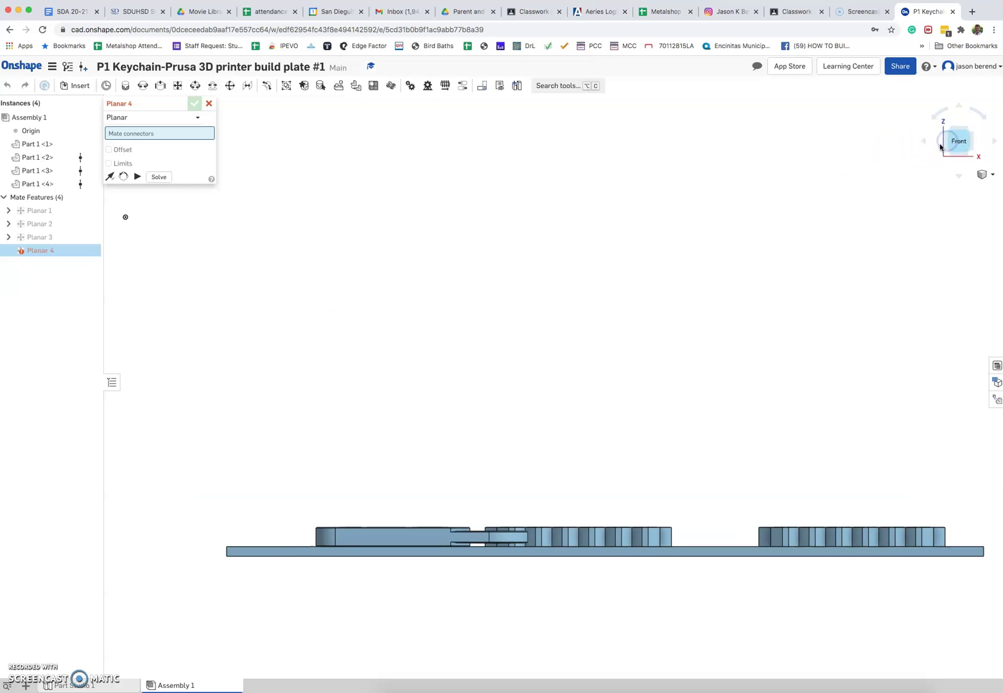
pyautogui.moveTo(575, 439); pyautogui.dragTo(578, 465, button='right')
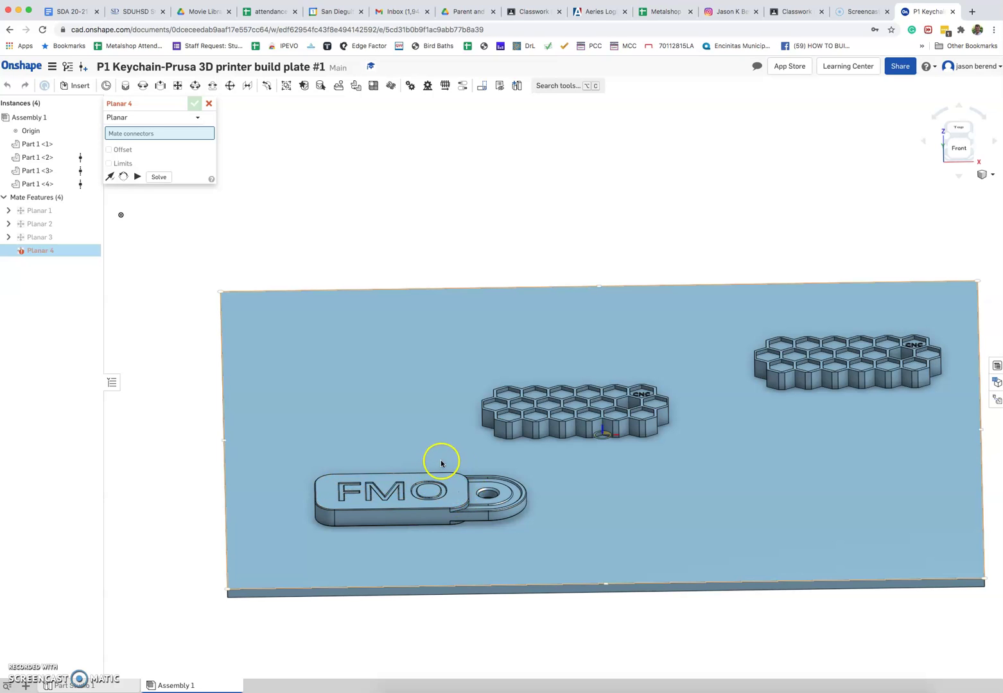
pyautogui.scroll(-5, 629, 455)
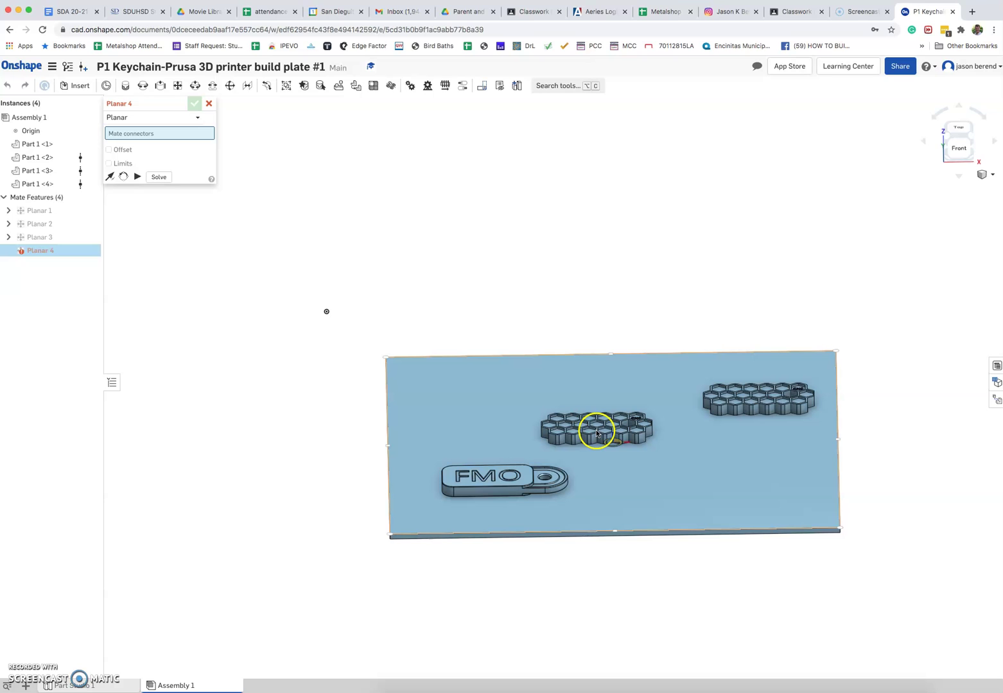
pyautogui.moveTo(591, 430)
pyautogui.mouseDown()
pyautogui.moveTo(576, 430)
pyautogui.moveTo(593, 437)
pyautogui.moveTo(608, 424)
pyautogui.mouseUp()
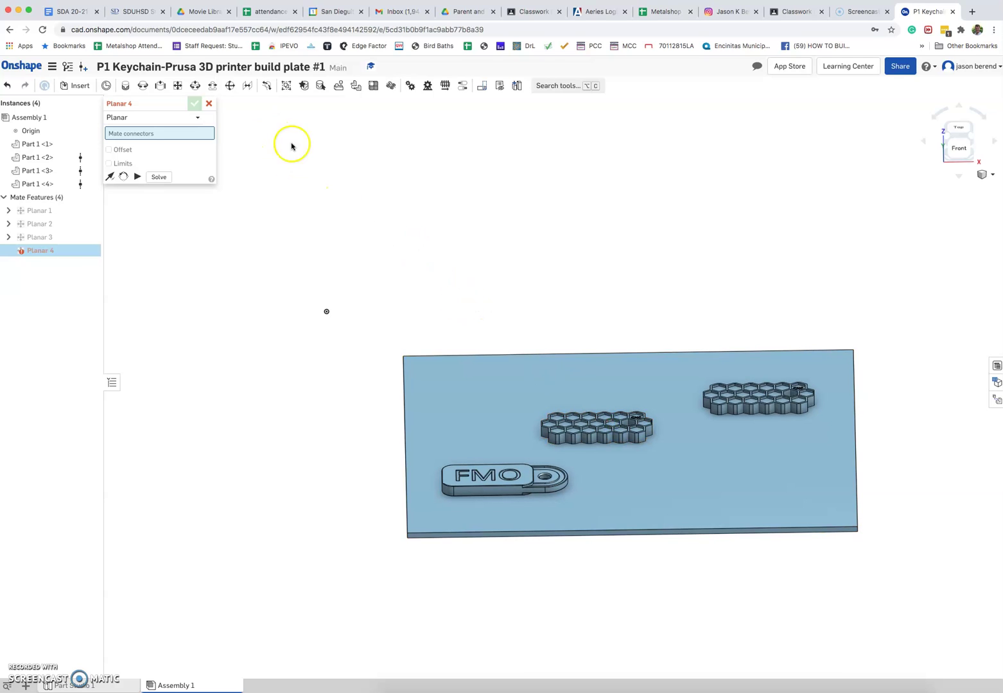
pyautogui.click(208, 106)
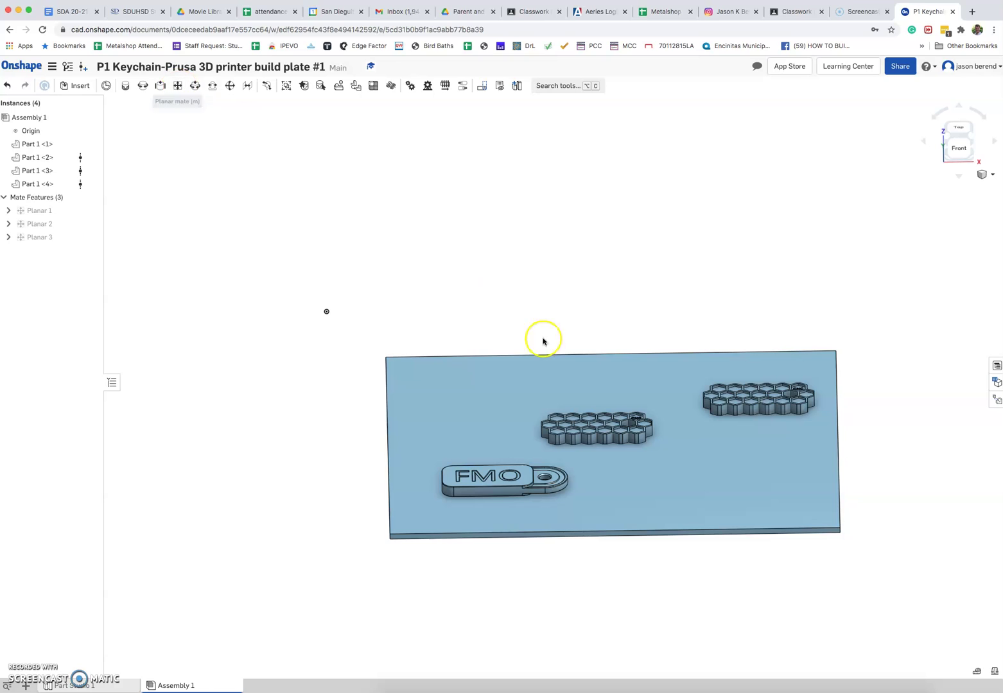
# Step: Move the FMO keychain into the plate's front-left corner, with one honeycomb keychain directly behind it and the other on its right
pyautogui.moveTo(594, 418); pyautogui.dragTo(485, 346)
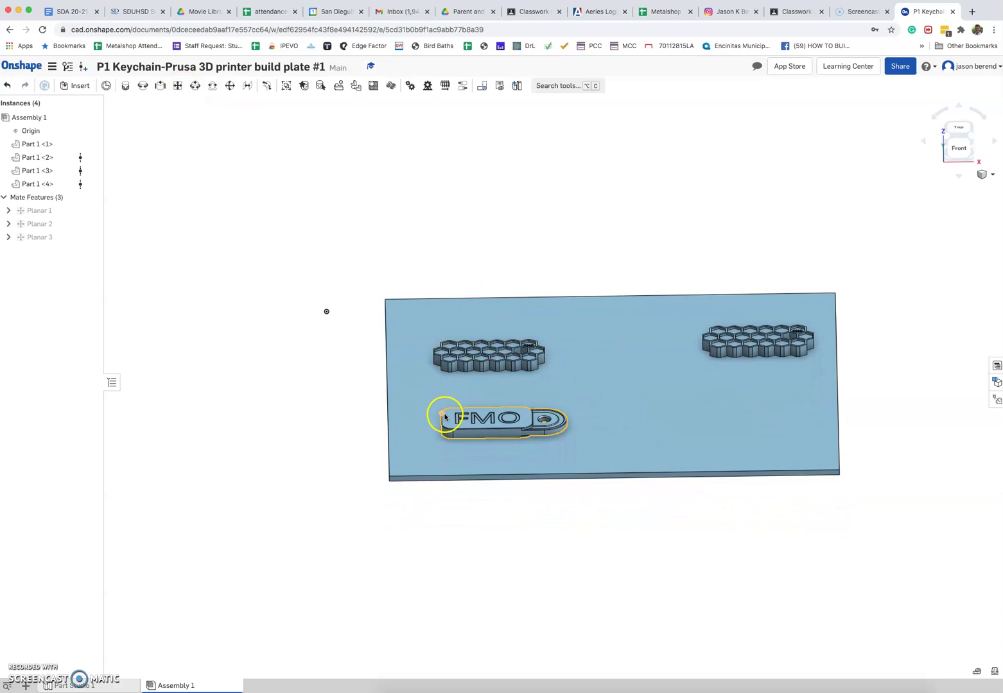
pyautogui.moveTo(463, 430); pyautogui.dragTo(415, 587)
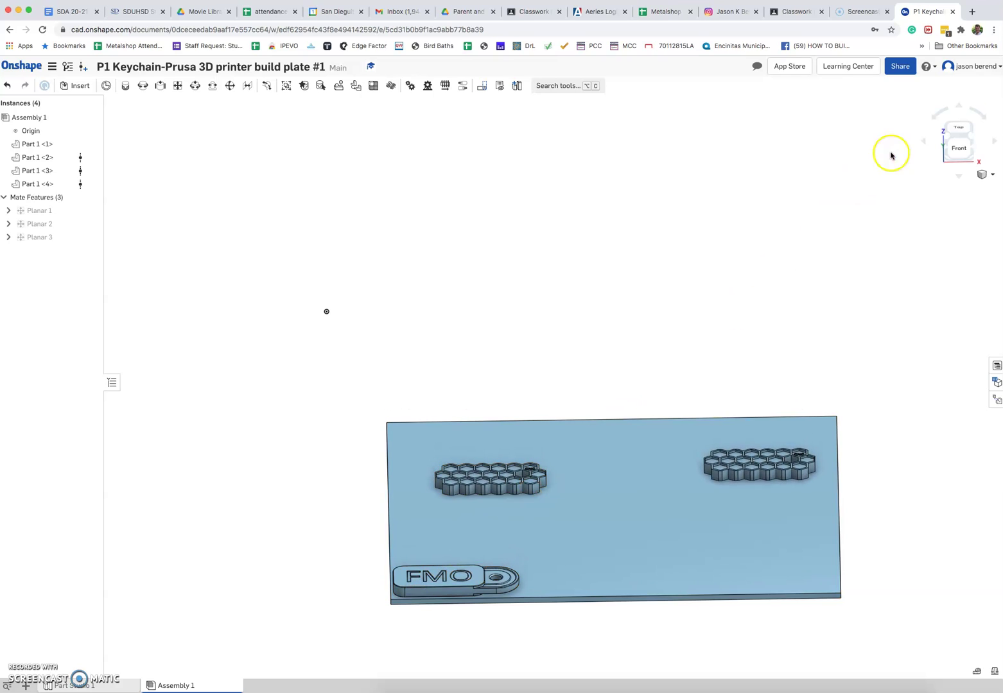
pyautogui.click(956, 127)
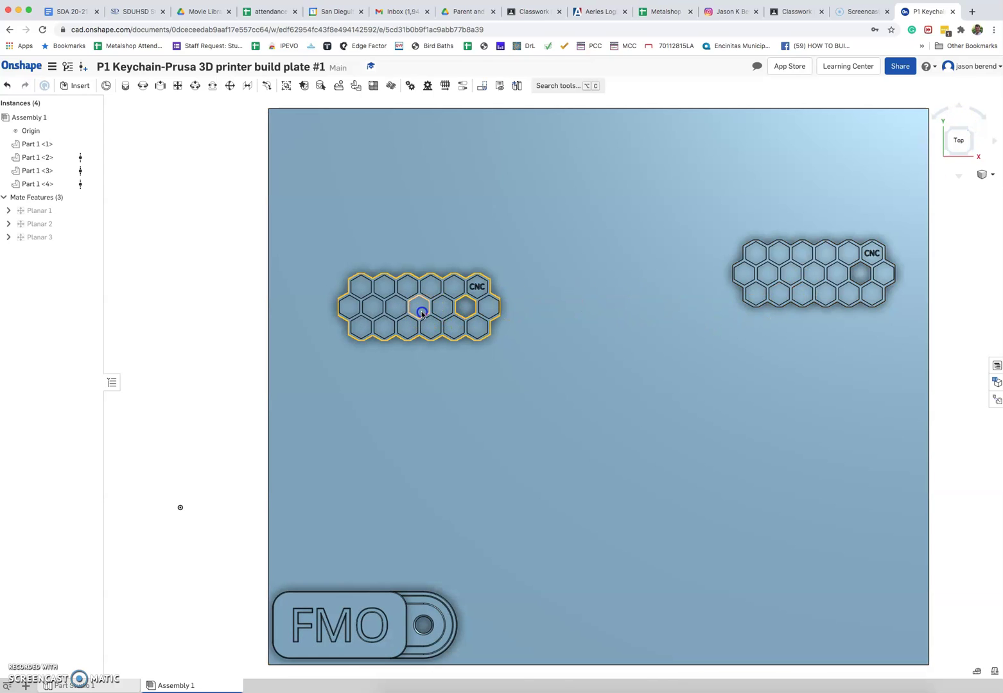
pyautogui.moveTo(407, 406); pyautogui.dragTo(353, 557)
pyautogui.moveTo(807, 259); pyautogui.dragTo(540, 614)
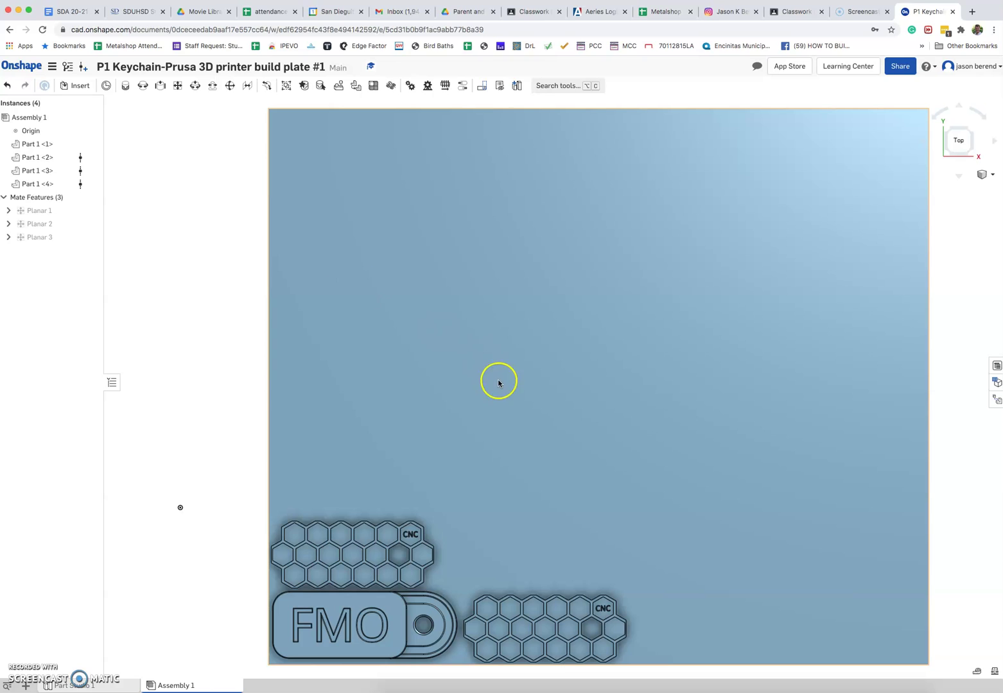
# Step: Examine the spacing and seating of the packed keychains along the plate's front edge
pyautogui.scroll(2, 438, 418)
pyautogui.scroll(-5, 463, 430)
pyautogui.moveTo(463, 403); pyautogui.dragTo(447, 375, button='right')
pyautogui.moveTo(456, 421); pyautogui.dragTo(484, 483)
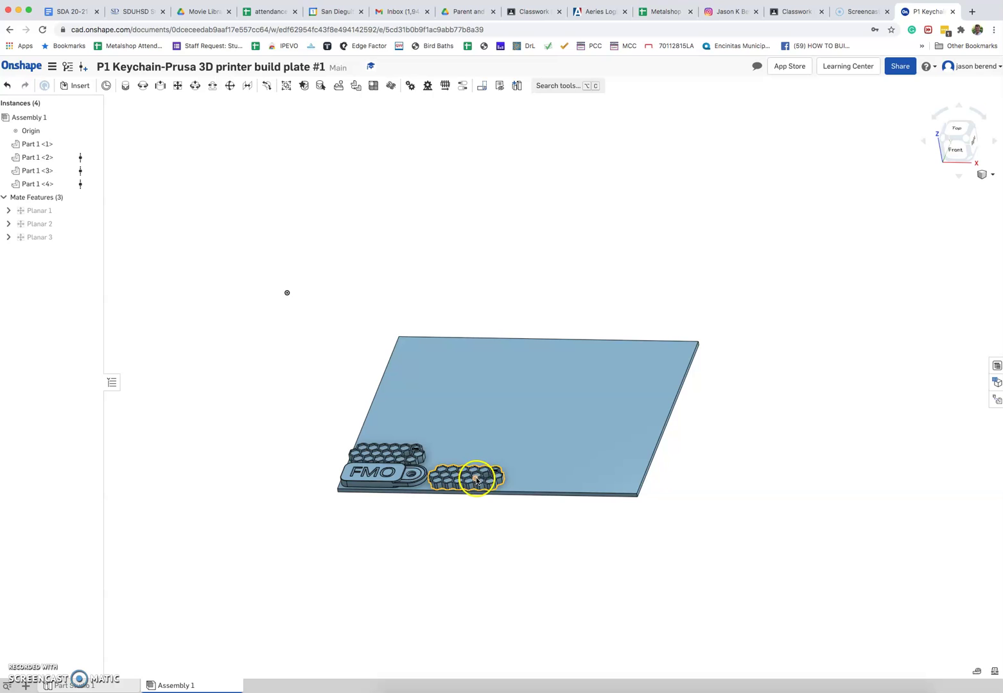
pyautogui.scroll(10, 524, 492)
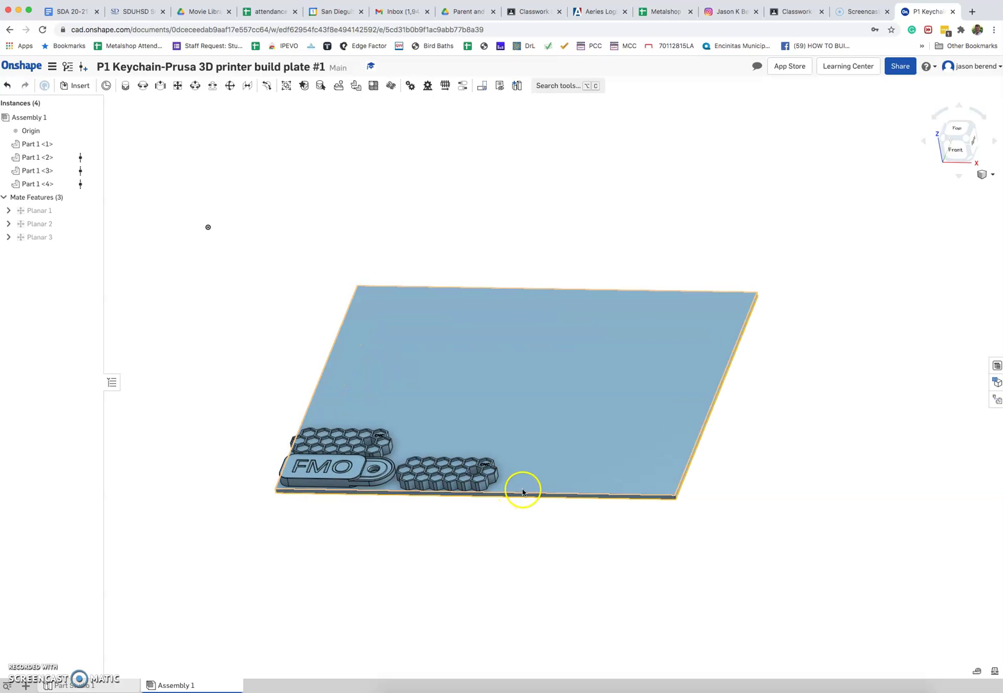
pyautogui.moveTo(483, 484); pyautogui.dragTo(463, 478, button='right')
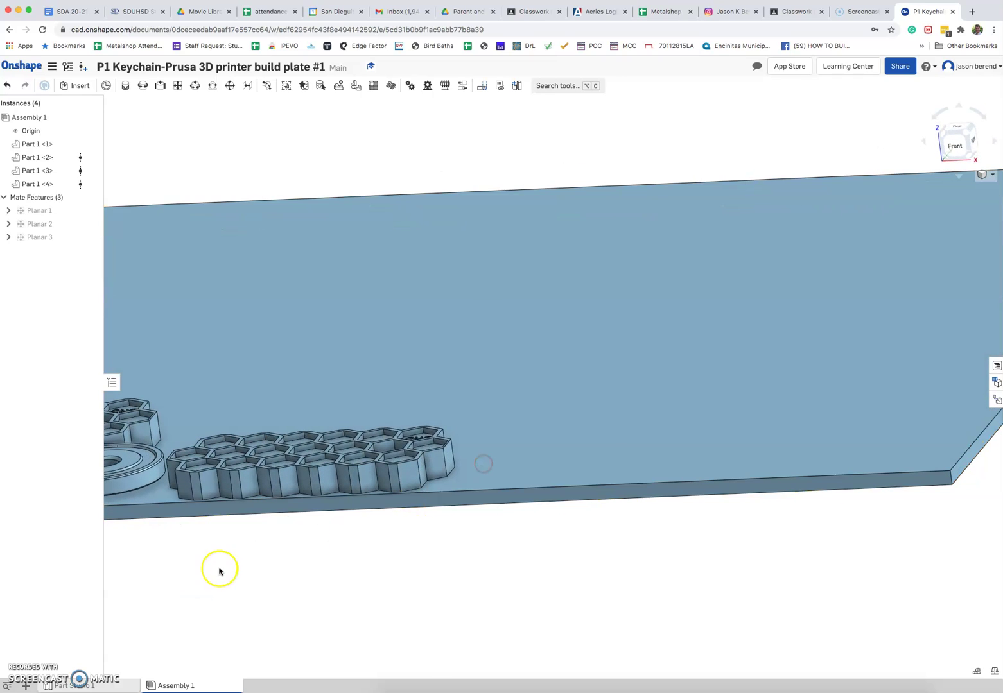